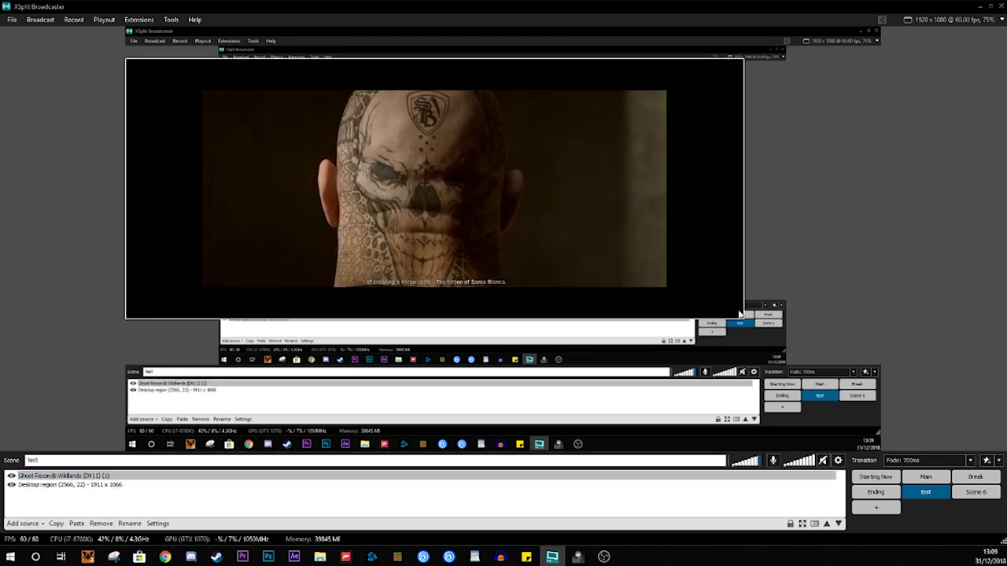
Step: Nudge the desktop region source so it lines up with the preview's top edge
left_click(741, 318)
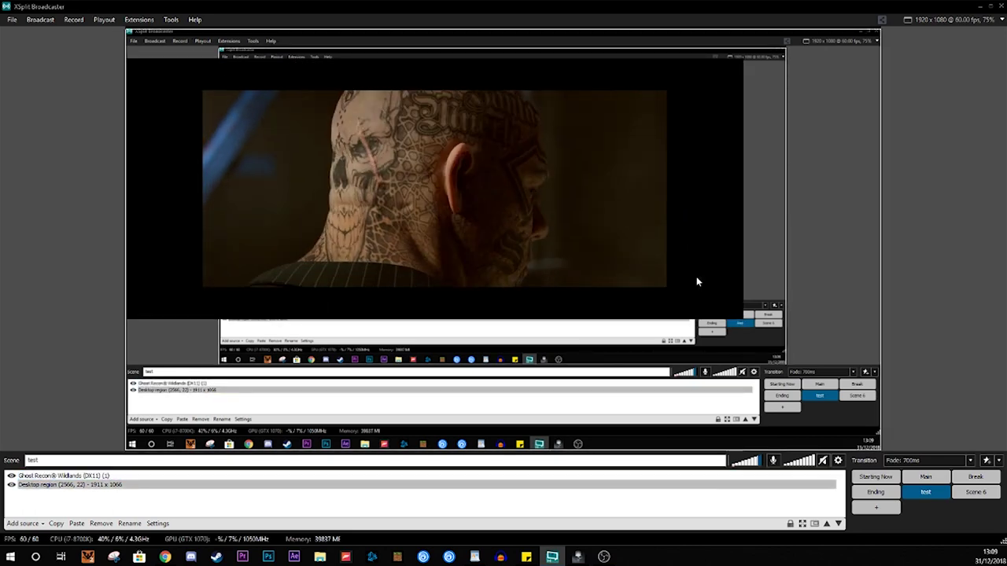
left_click_drag(700, 288, 713, 307)
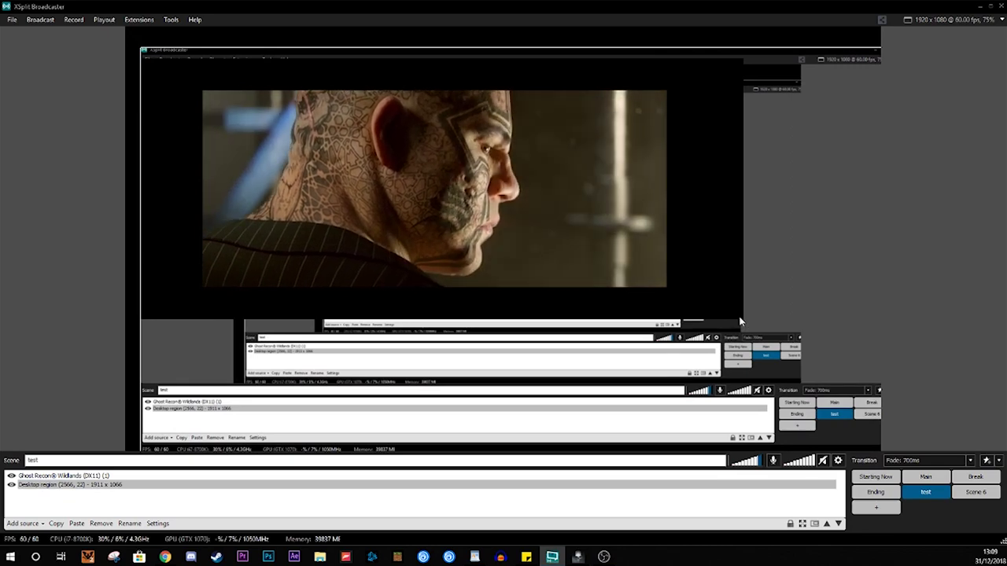
left_click_drag(197, 93, 193, 83)
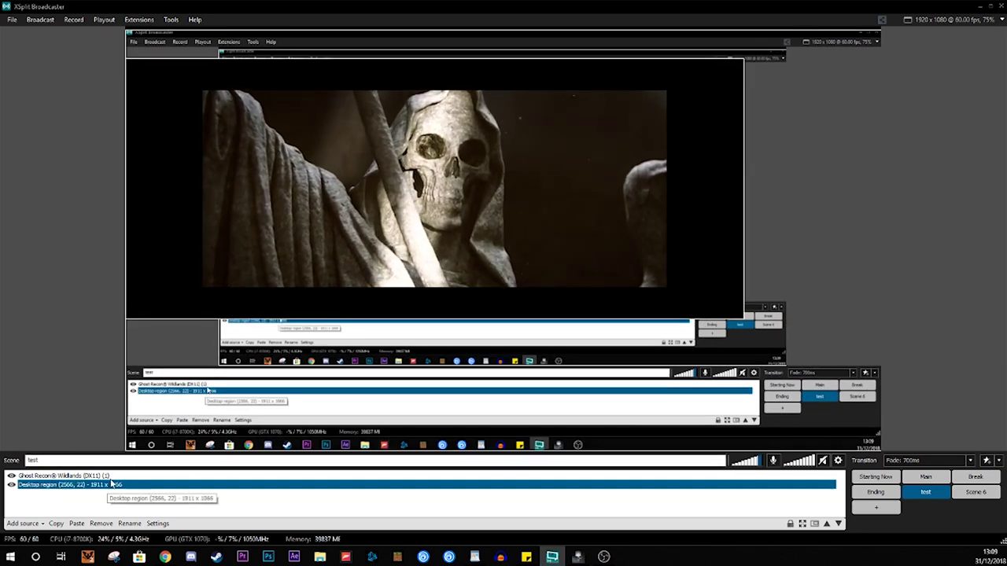
Step: Enlarge the Ghost Recon Wildlands capture to the full preview width and shift it down slightly
left_click(209, 236)
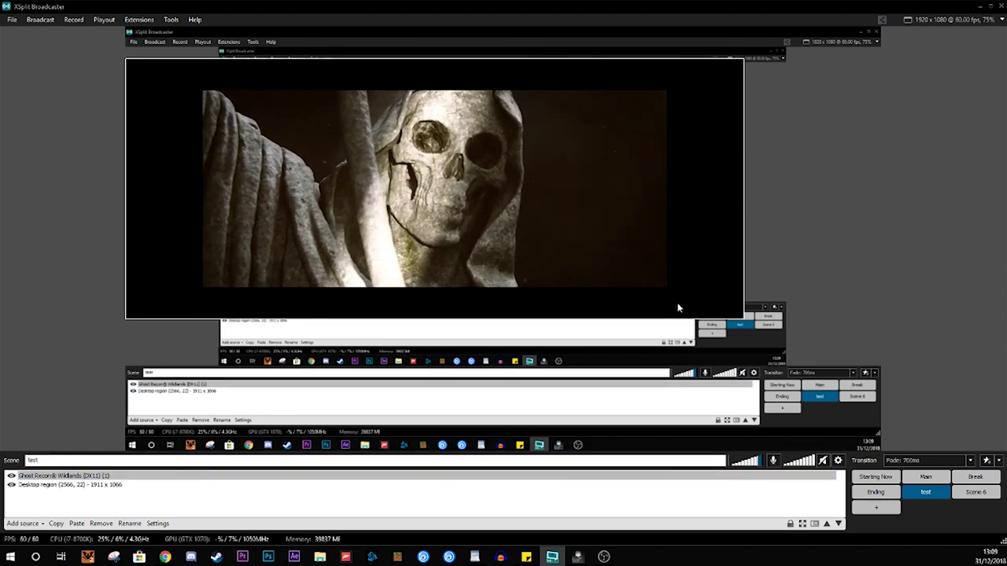
left_click_drag(740, 314, 880, 391)
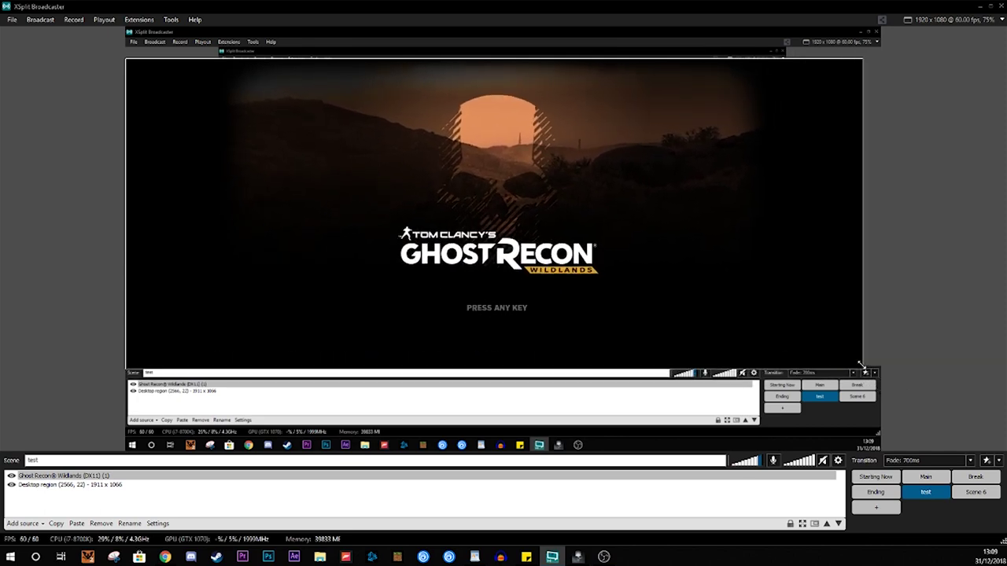
left_click_drag(863, 368, 920, 391)
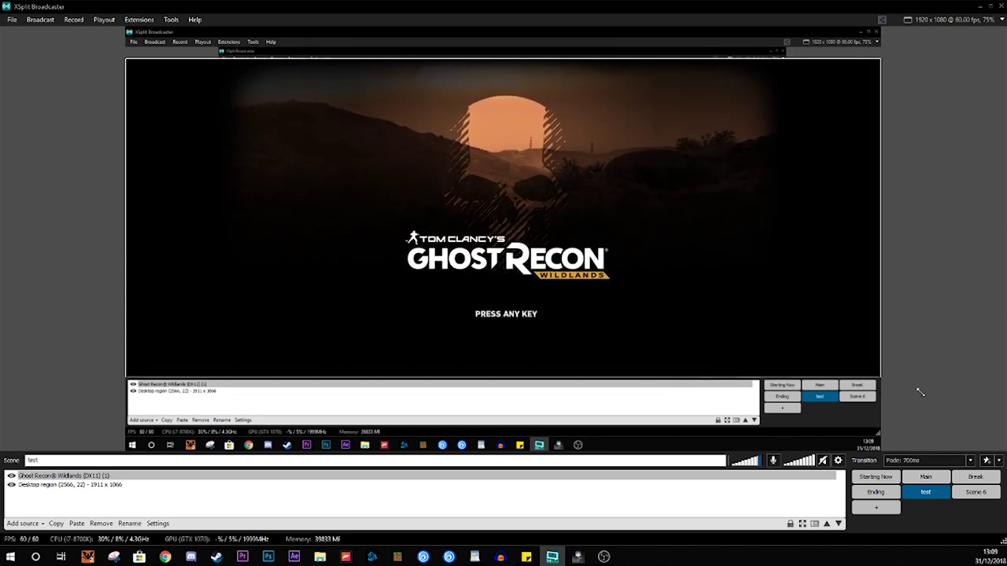
left_click_drag(781, 329, 781, 344)
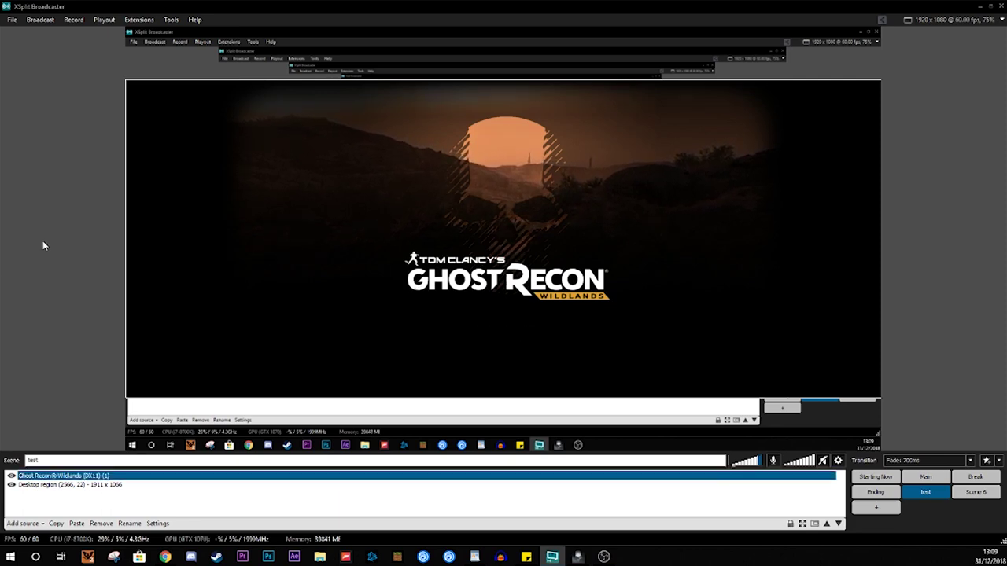
Step: Crop 320 off the left and right of the Ghost Recon source in its Layout properties
double_click(131, 478)
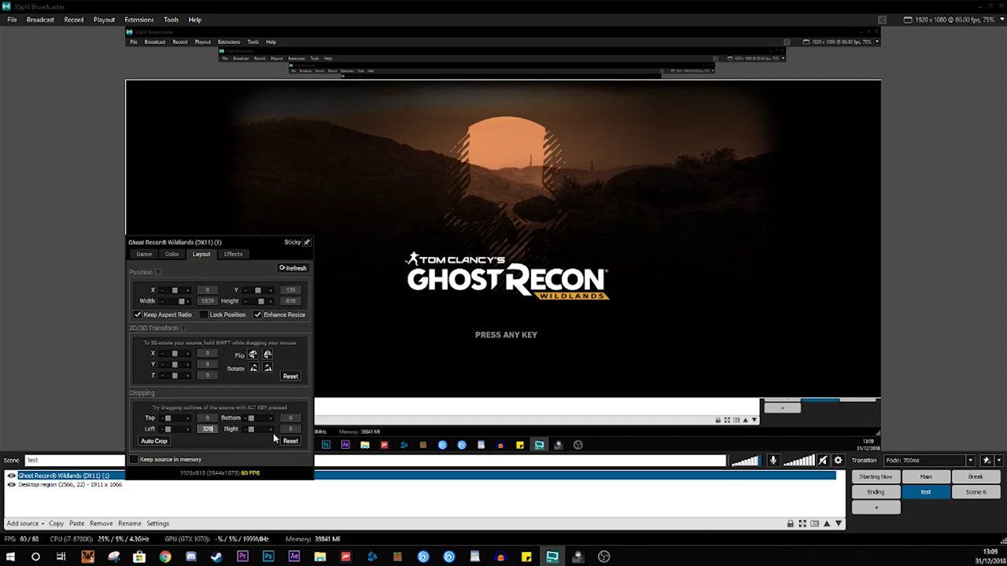
key("Tab")
type("320")
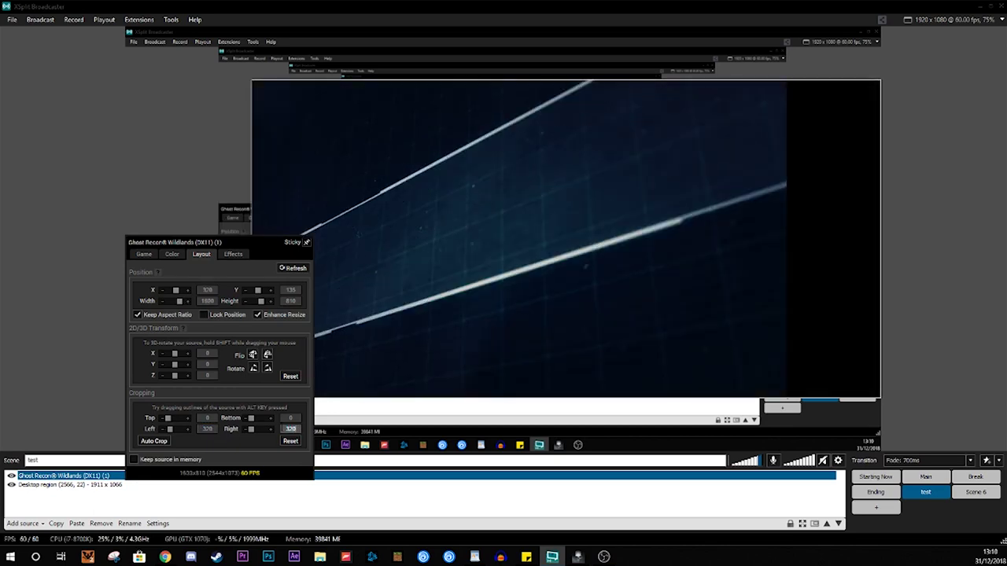
left_click(441, 313)
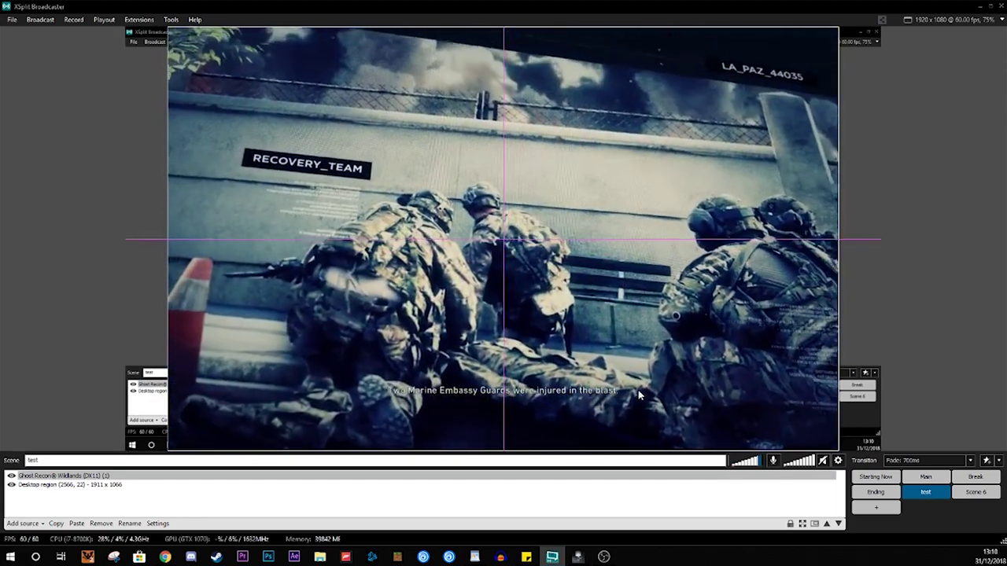
Step: Stretch the cropped capture to fill the preview, then reopen its layout properties
left_click_drag(639, 395, 639, 395)
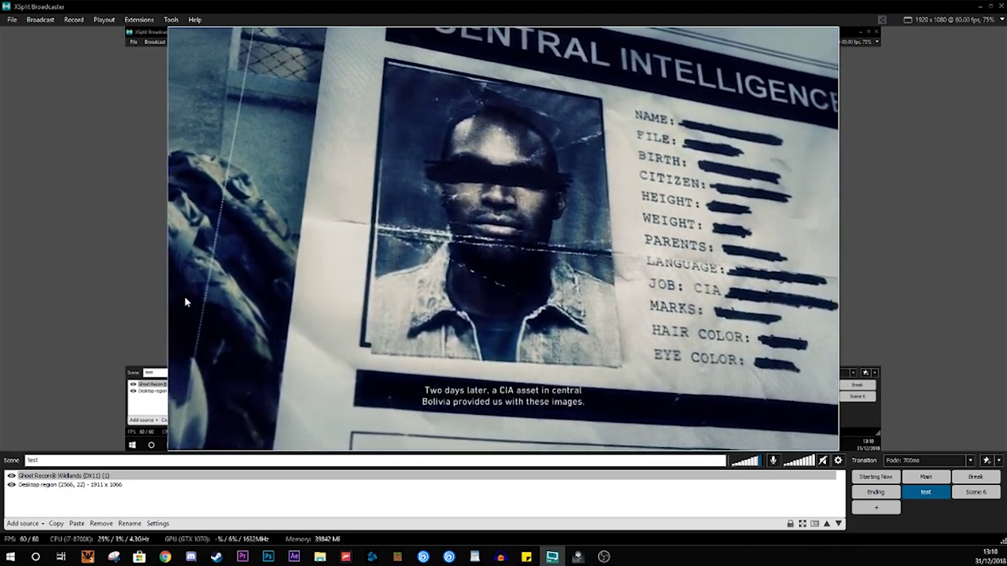
left_click(184, 296)
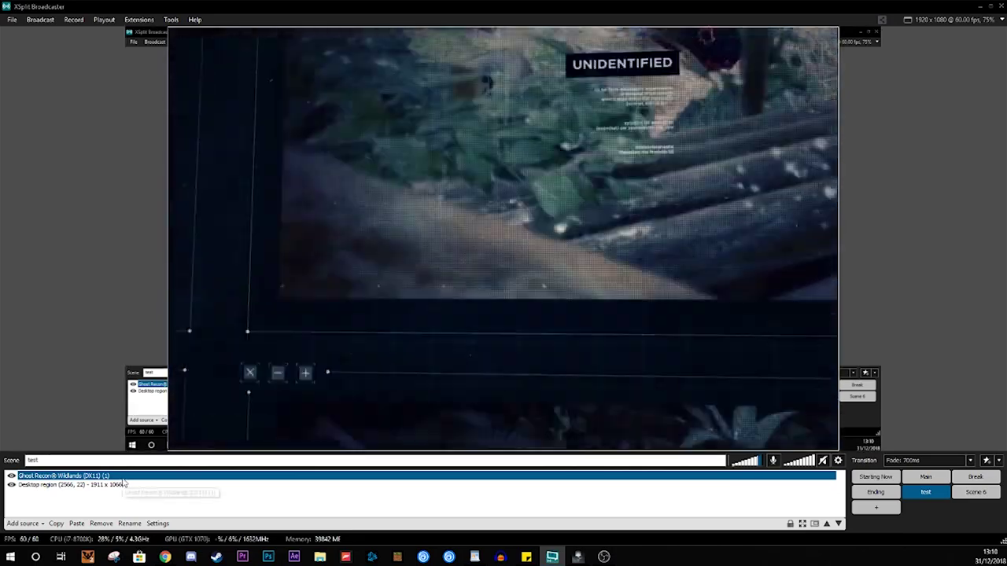
double_click(123, 480)
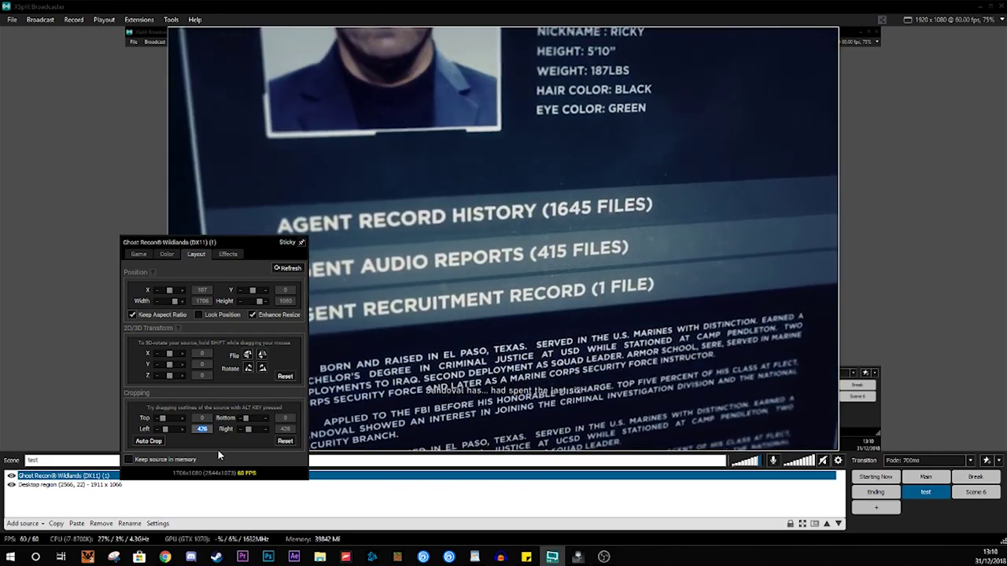
Step: Re-enter 320 for both the left and right crops of the Ghost Recon source
type("3")
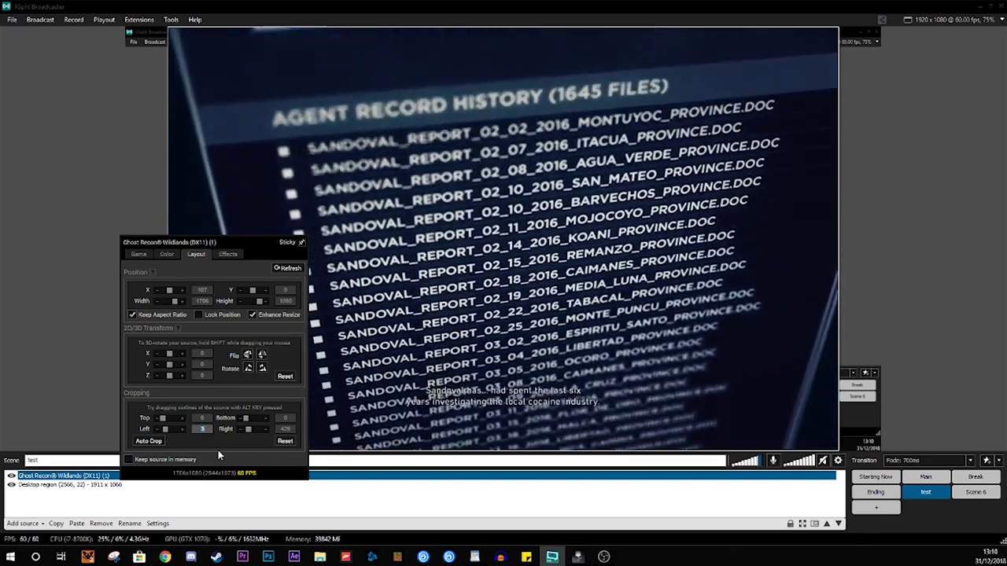
type("20")
key("Tab")
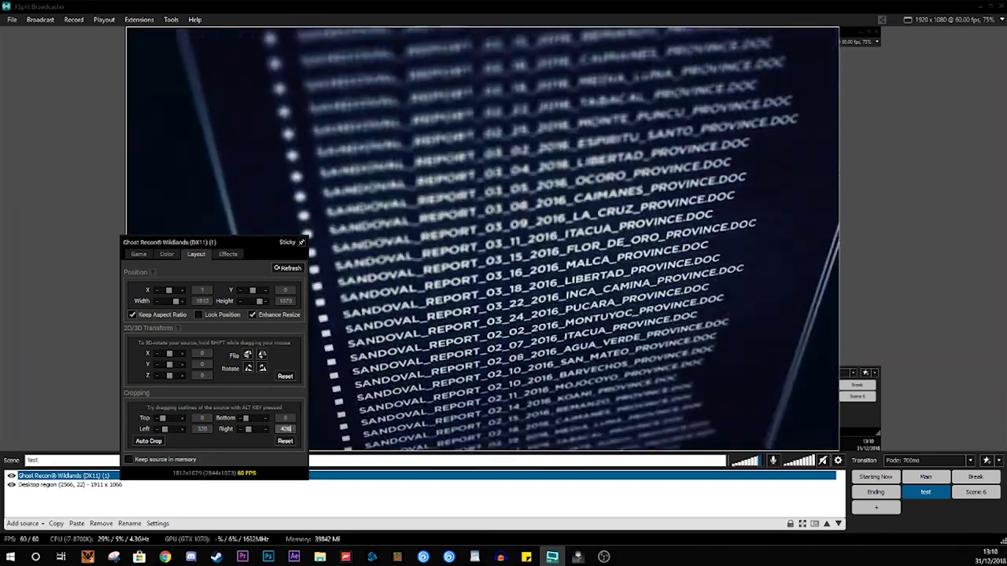
type("320")
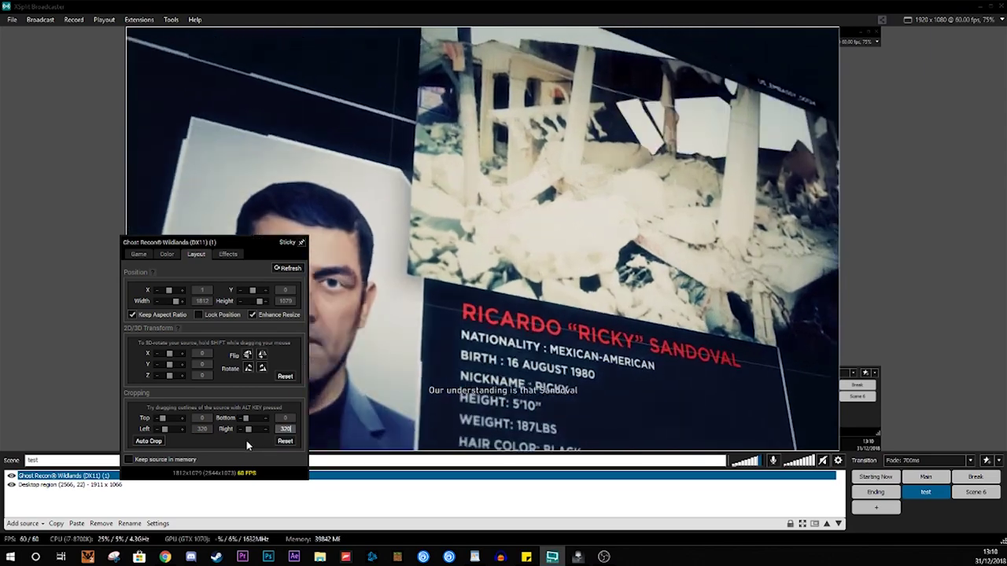
key("Return")
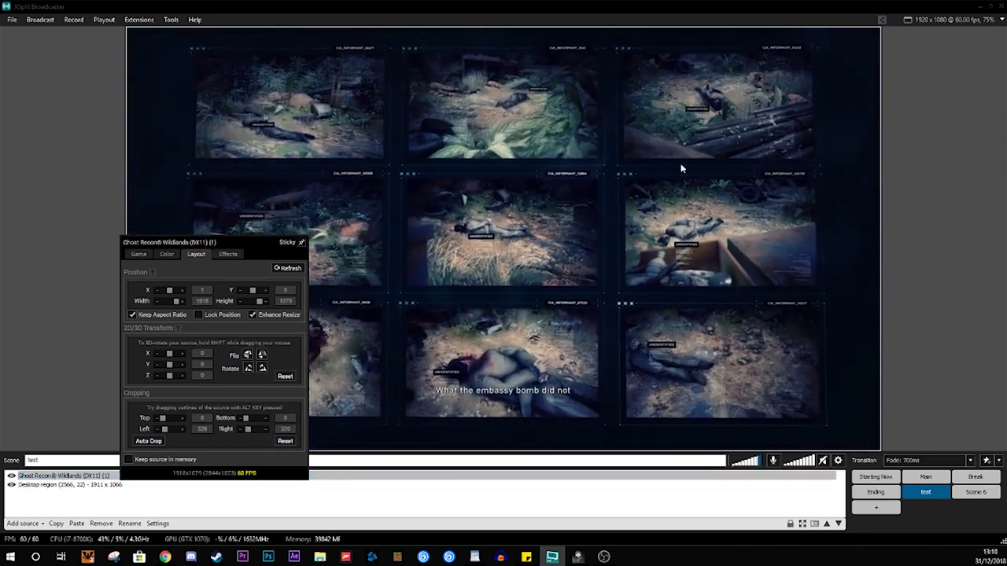
left_click(681, 168)
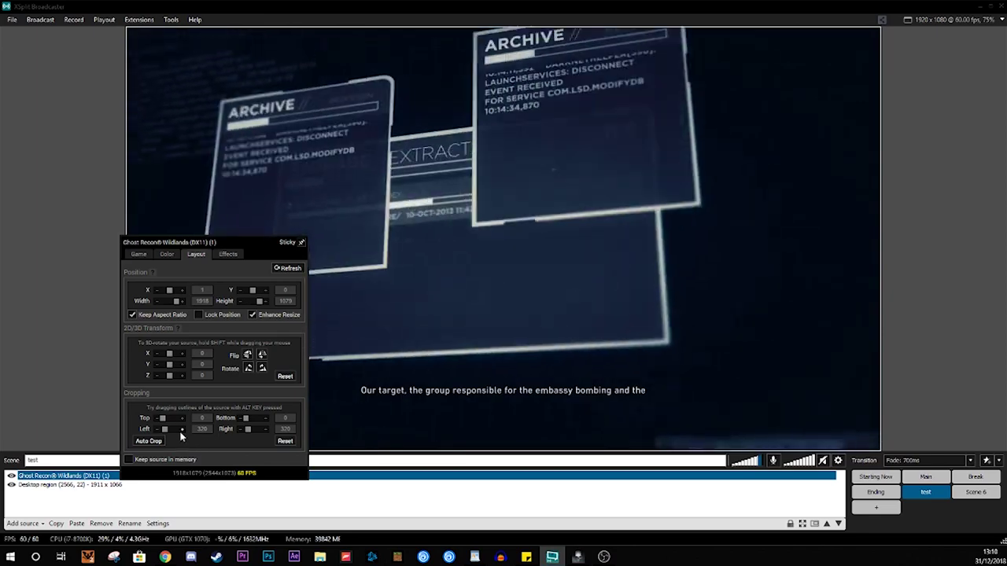
Step: Fine-tune the side crops to 318, setting the top crop to 1 and back to 0
left_click(183, 429)
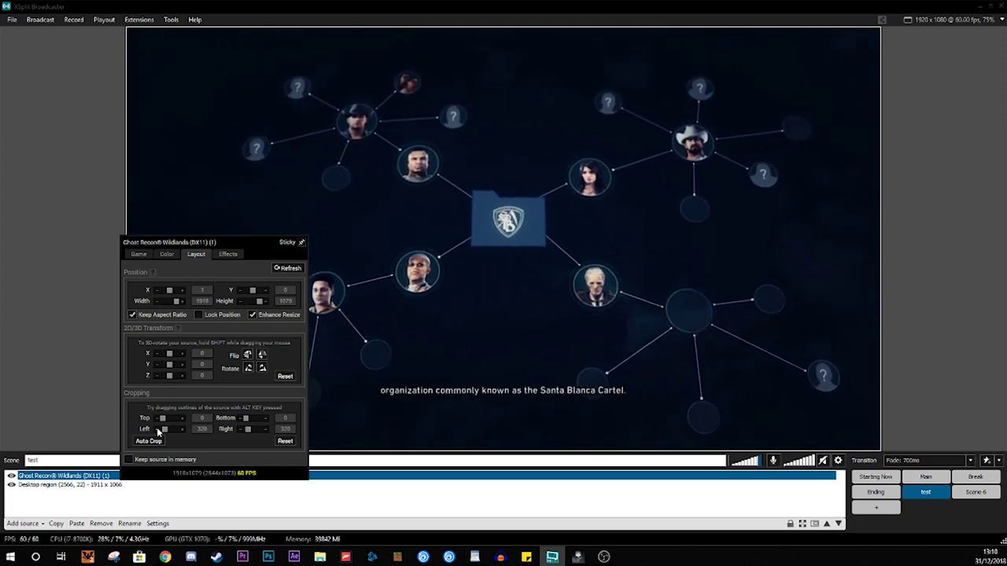
left_click(156, 429)
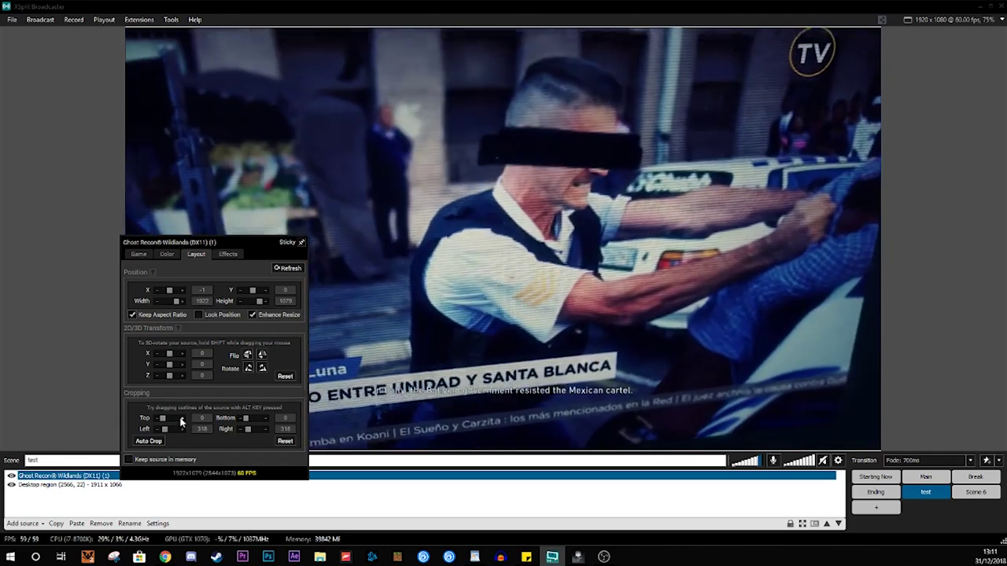
left_click(182, 422)
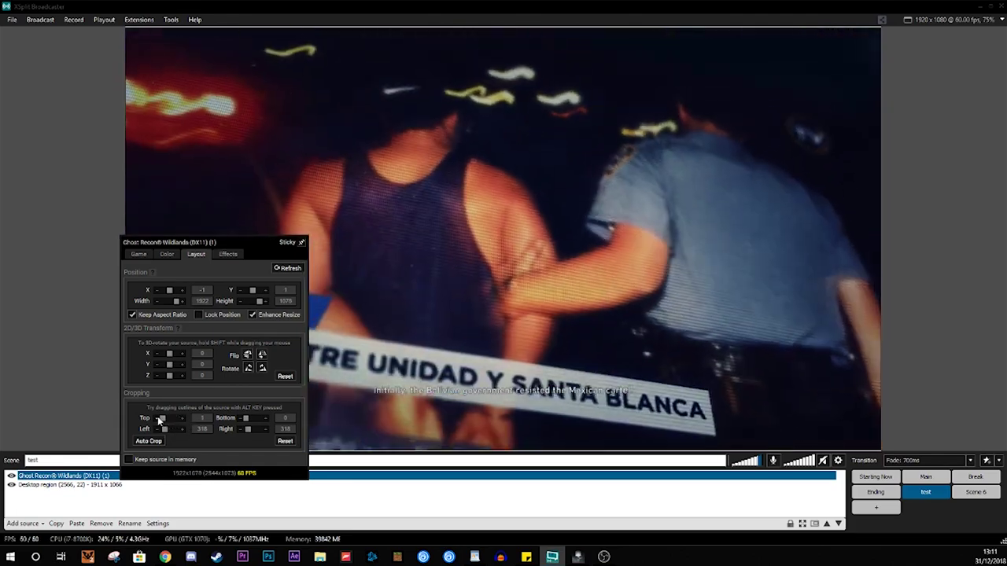
left_click(157, 417)
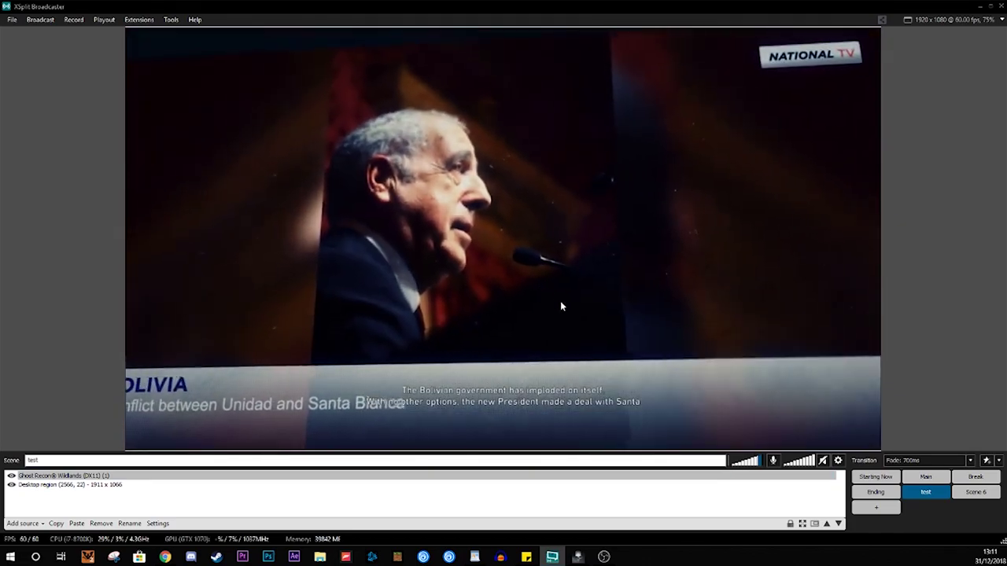
Step: Close the Ghost Recon properties and open the 1920 x 1080 resolution dropdown's Frame rate list
left_click(560, 300)
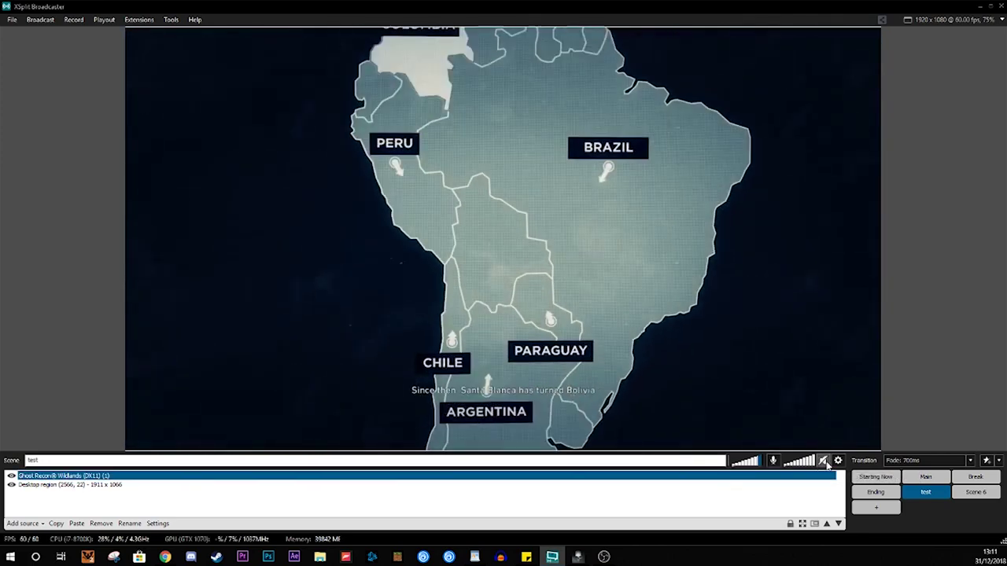
left_click(853, 347)
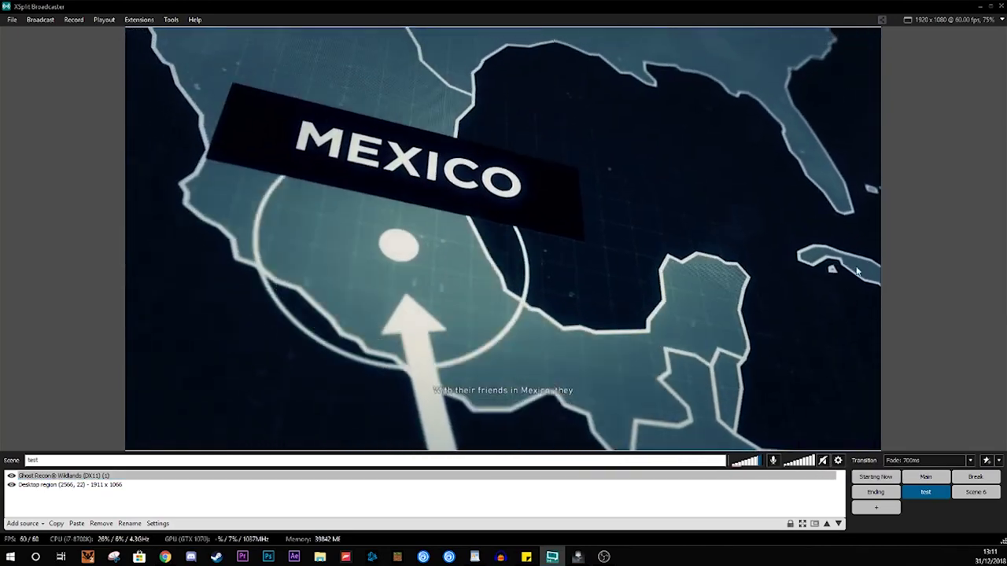
left_click(858, 271)
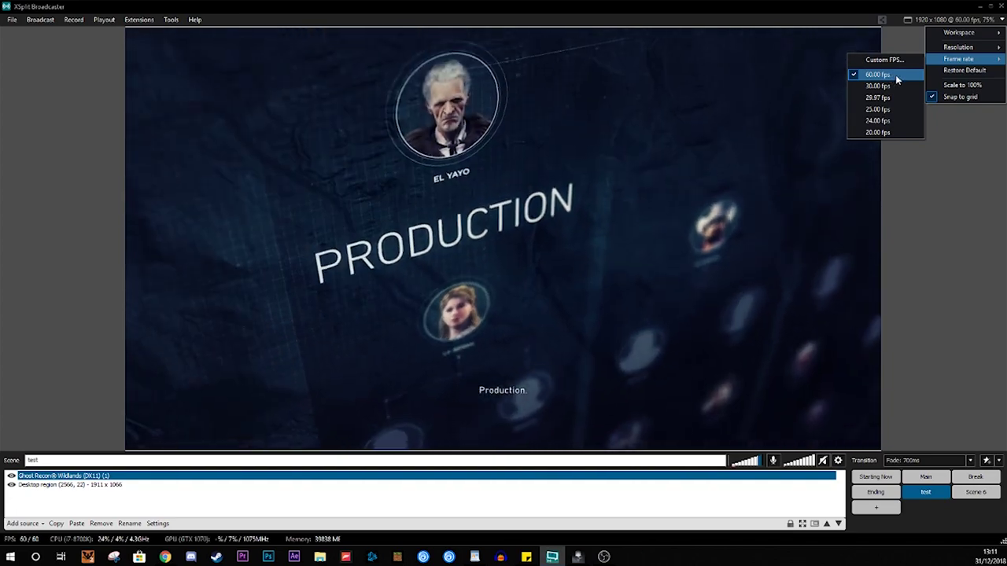
Step: Switch the frame rate to 30 fps, then back to 60 fps, and open the Broadcast menu
left_click(890, 86)
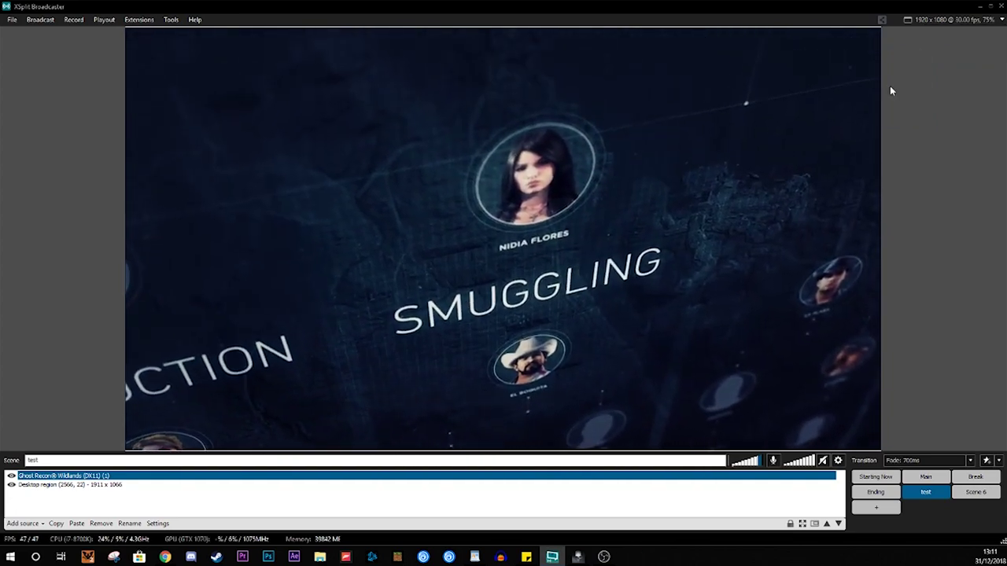
left_click(1003, 21)
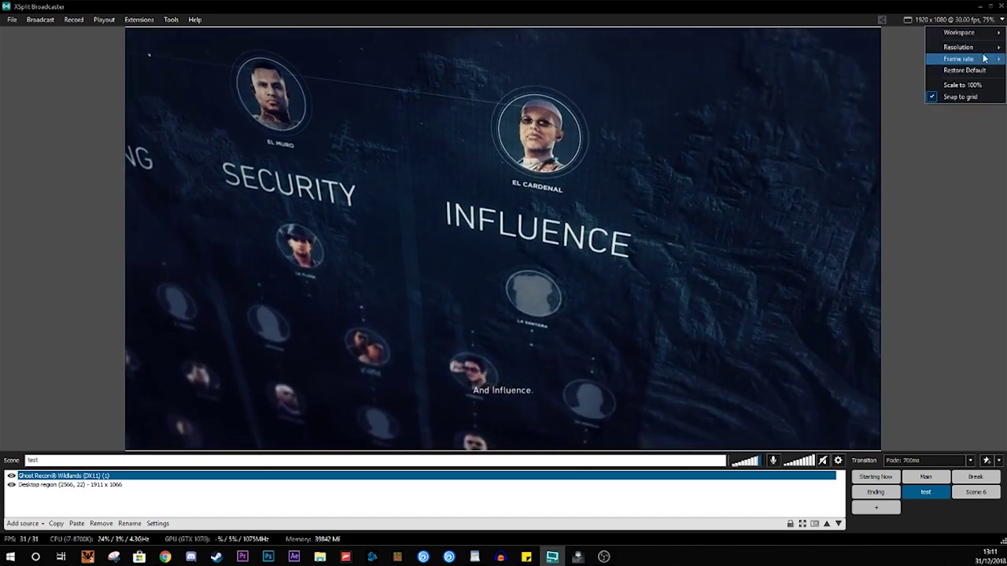
left_click(906, 74)
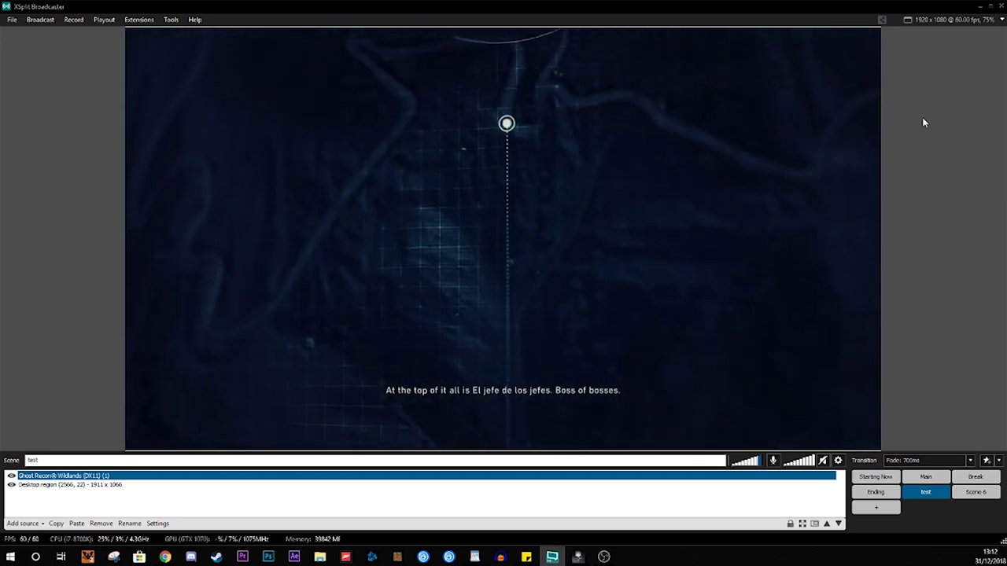
left_click(543, 60)
left_click(41, 22)
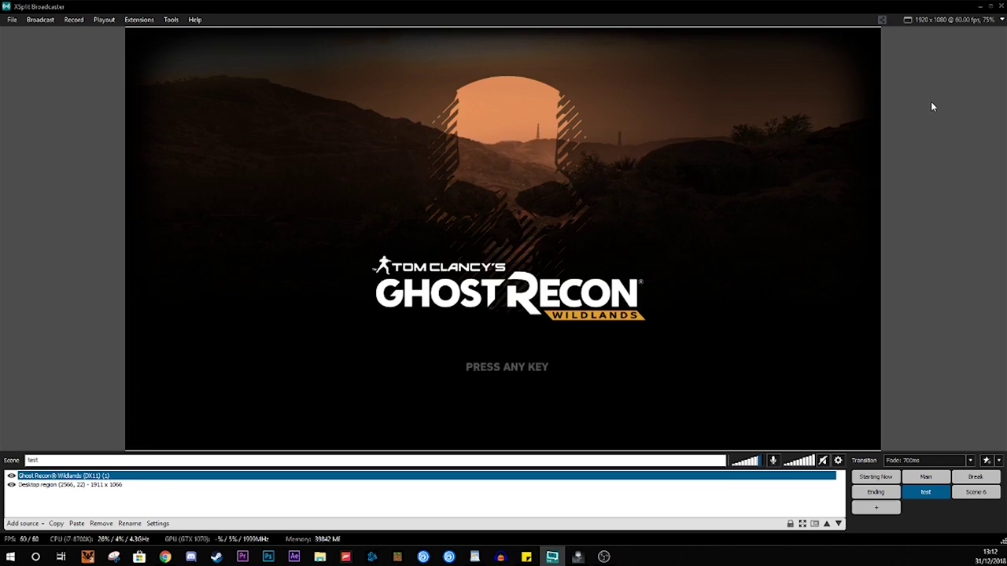
left_click(453, 410)
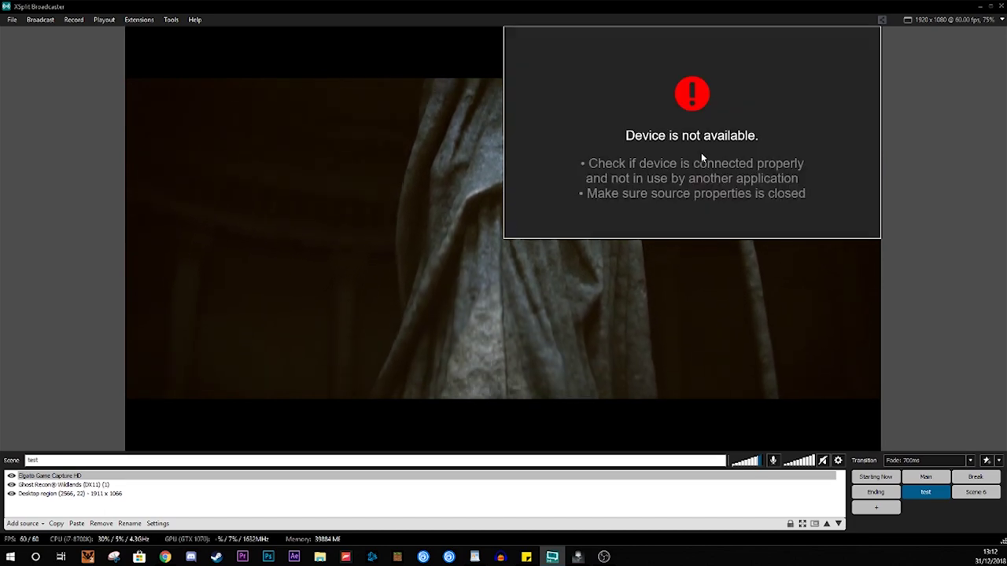
Step: Move the Elgato Game Capture HD box to the preview centre and enlarge it
left_click_drag(689, 170, 505, 231)
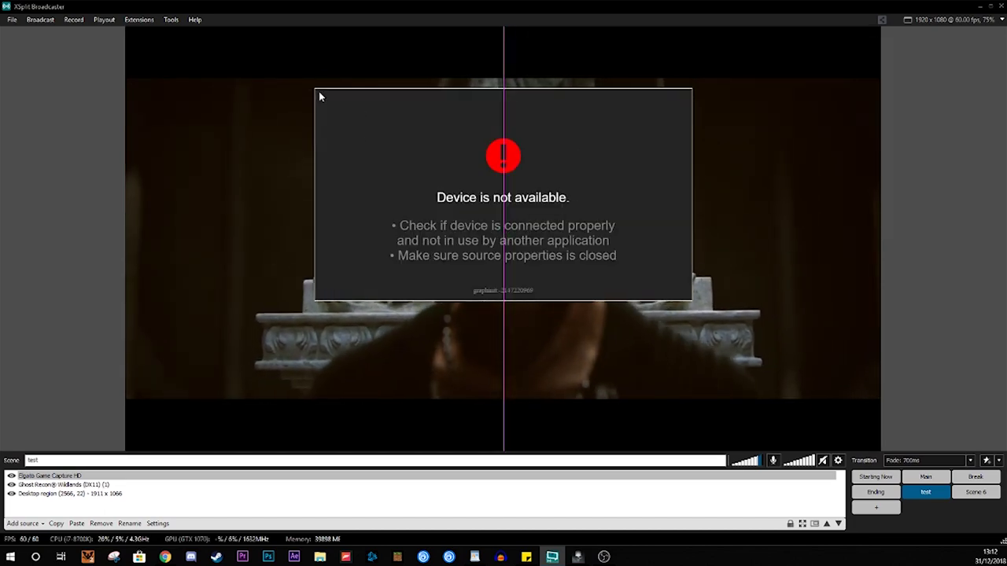
left_click_drag(319, 96, 315, 93)
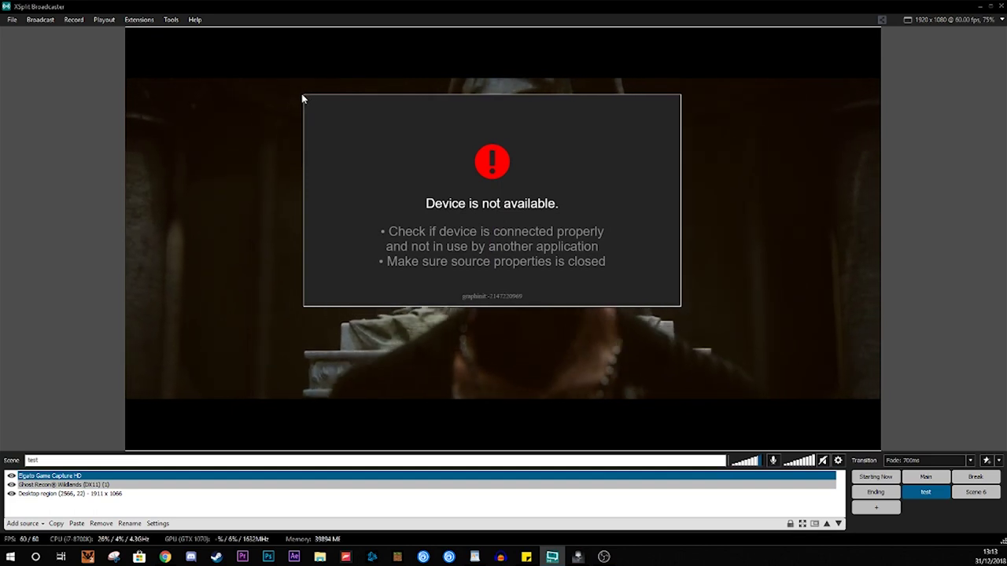
left_click(302, 93)
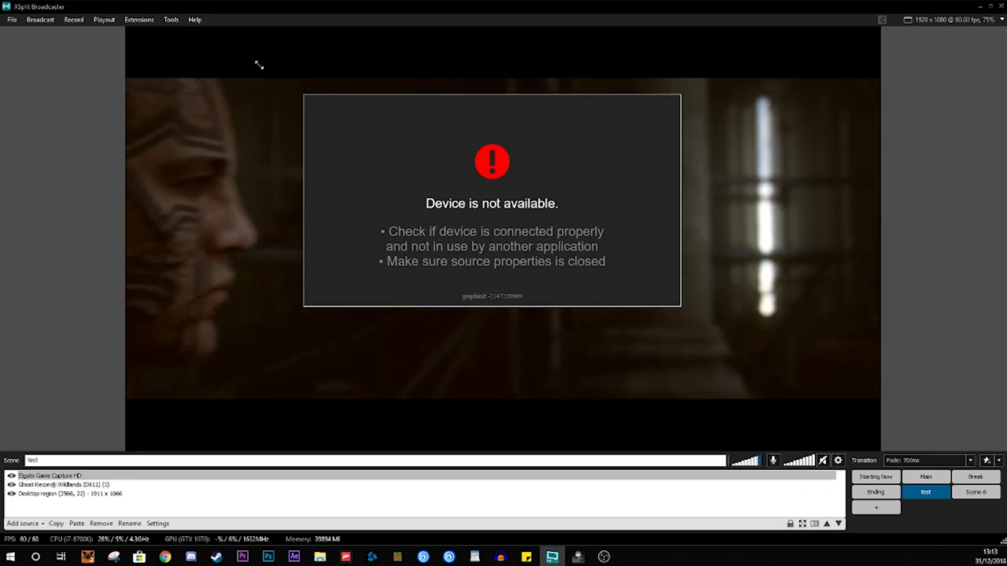
left_click_drag(259, 65, 259, 66)
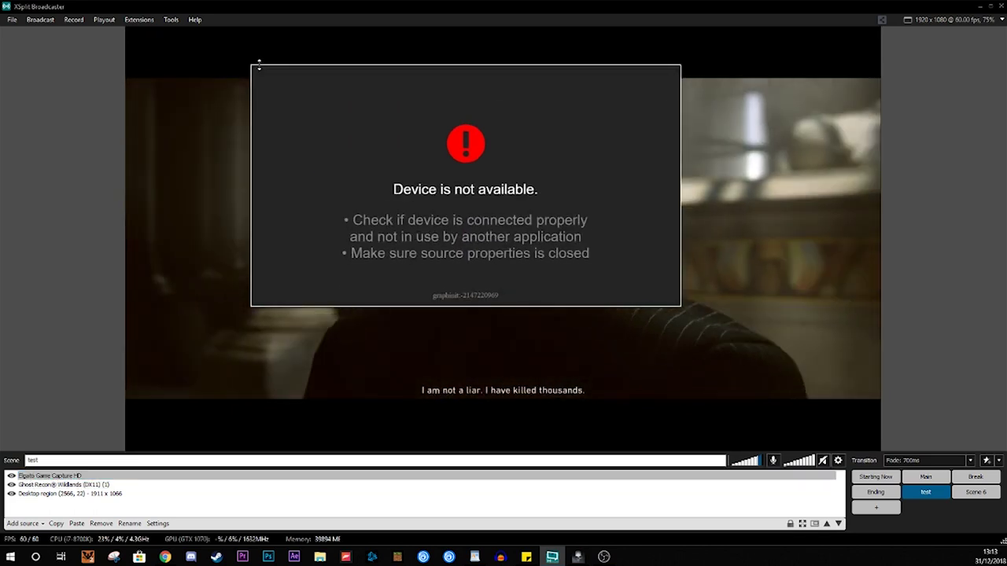
Step: Delete the Elgato Game Capture HD source and open the Ghost Recon source's properties
left_click(290, 474)
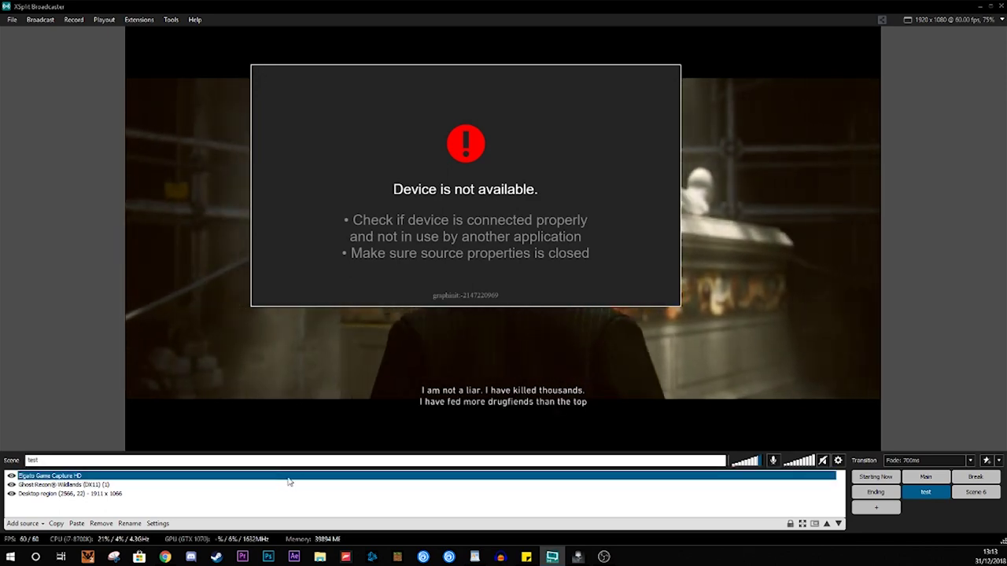
key("Delete")
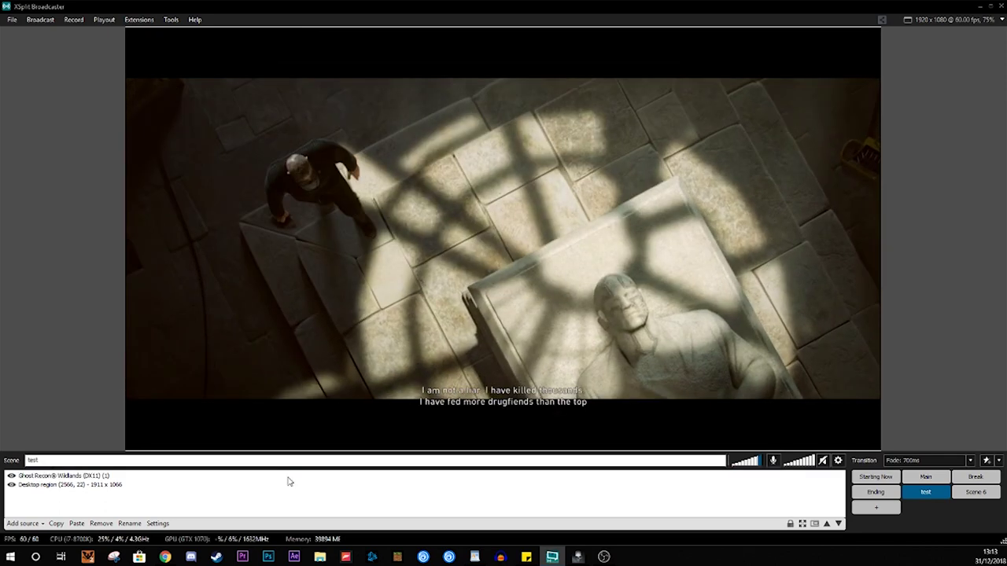
left_click(98, 478)
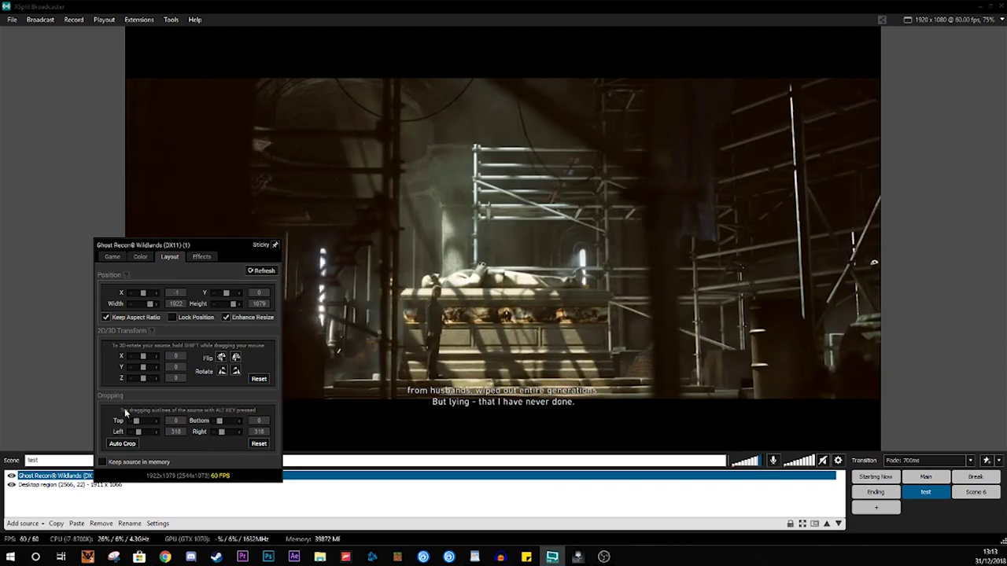
Step: Dismiss the Ghost Recon properties panel and reselect the Ghost Recon Wildlands source
left_click(84, 385)
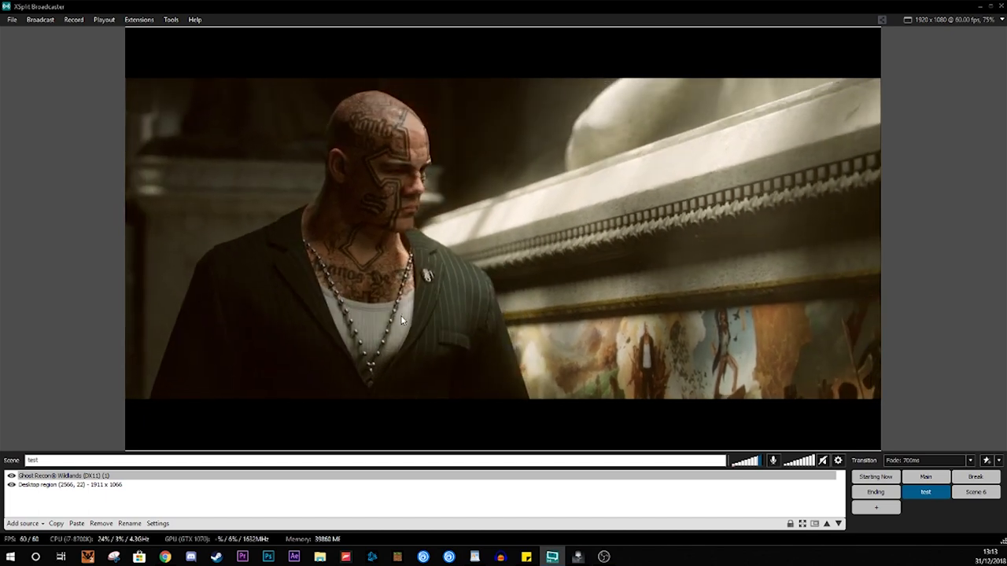
left_click(372, 8)
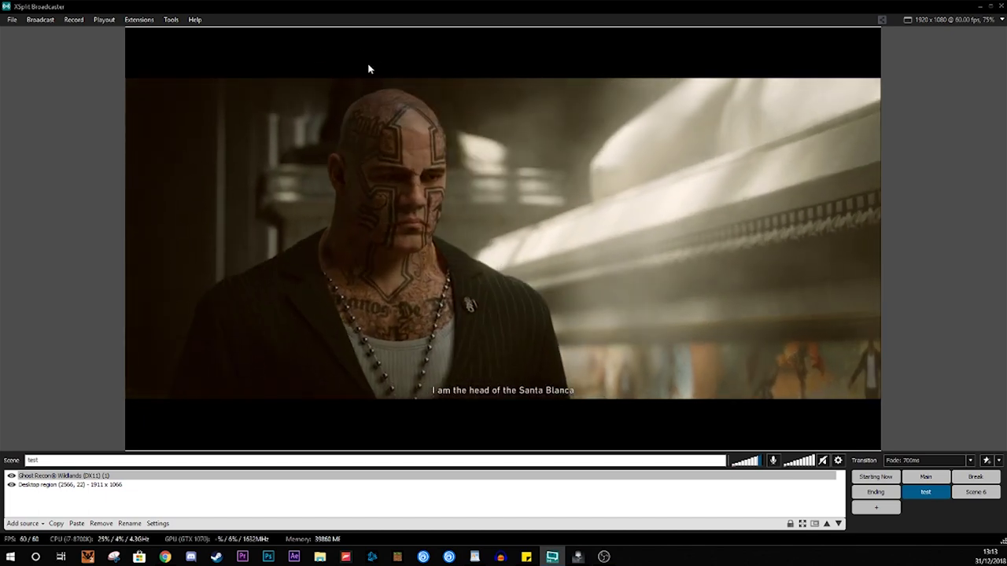
left_click(373, 69)
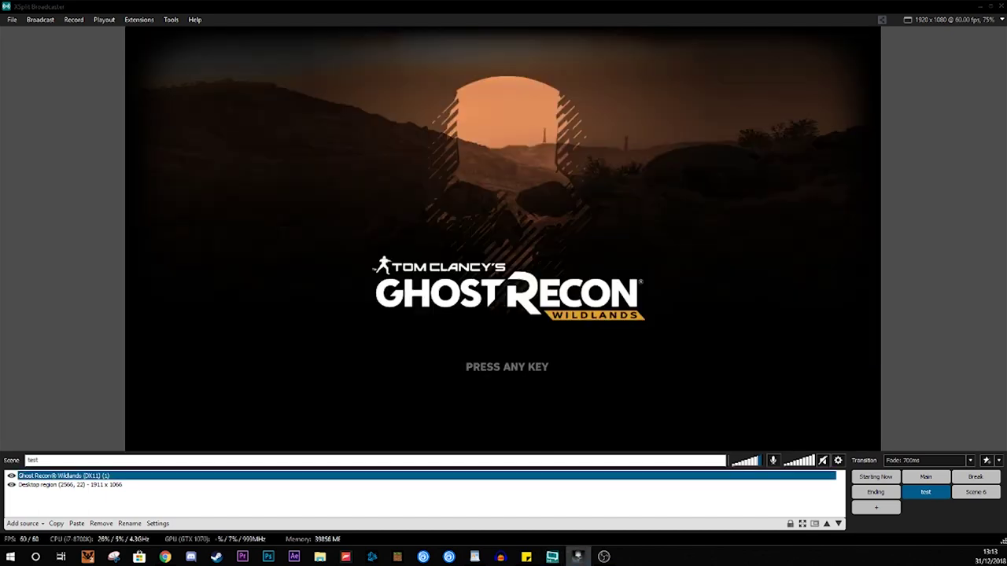